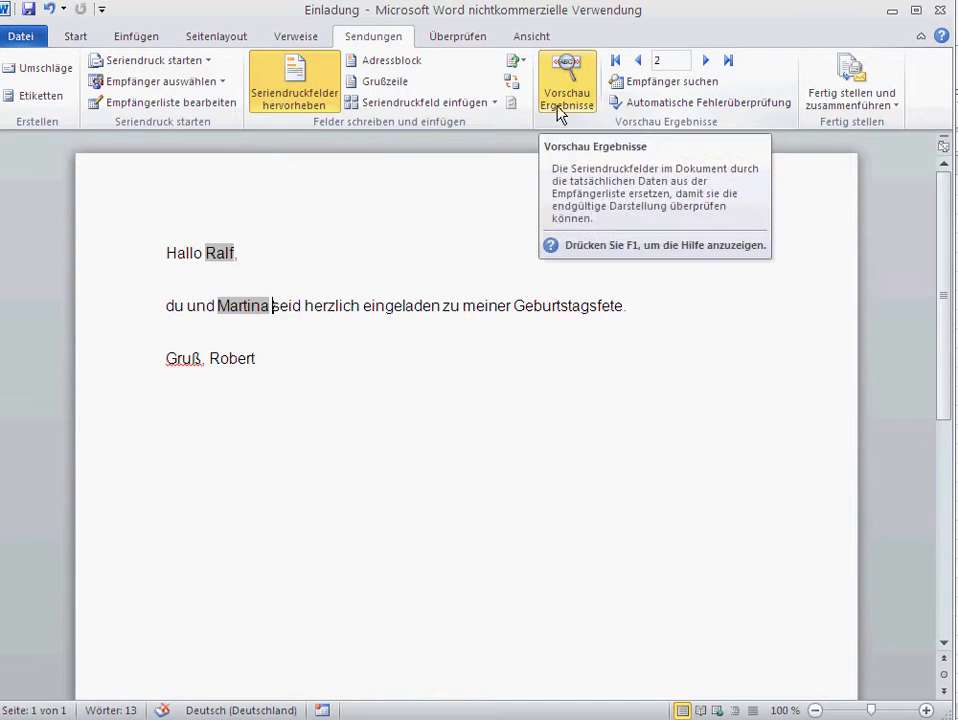
Step: Turn off Vorschau Ergebnisse so the invitation shows the «Empfänger» and «Partner» fields
{"action": "left_click", "coordinate": [566, 93]}
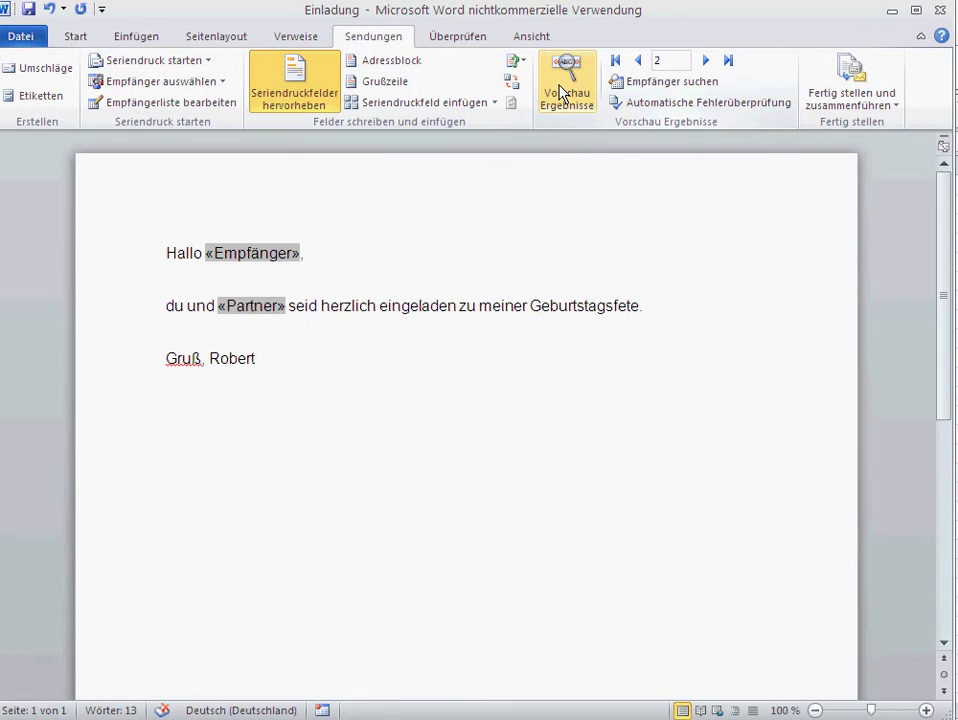
Step: Restore the Ralf/Martina preview and review the Dokumente drucken record range, leaving Alle selected
{"action": "left_click", "coordinate": [562, 93]}
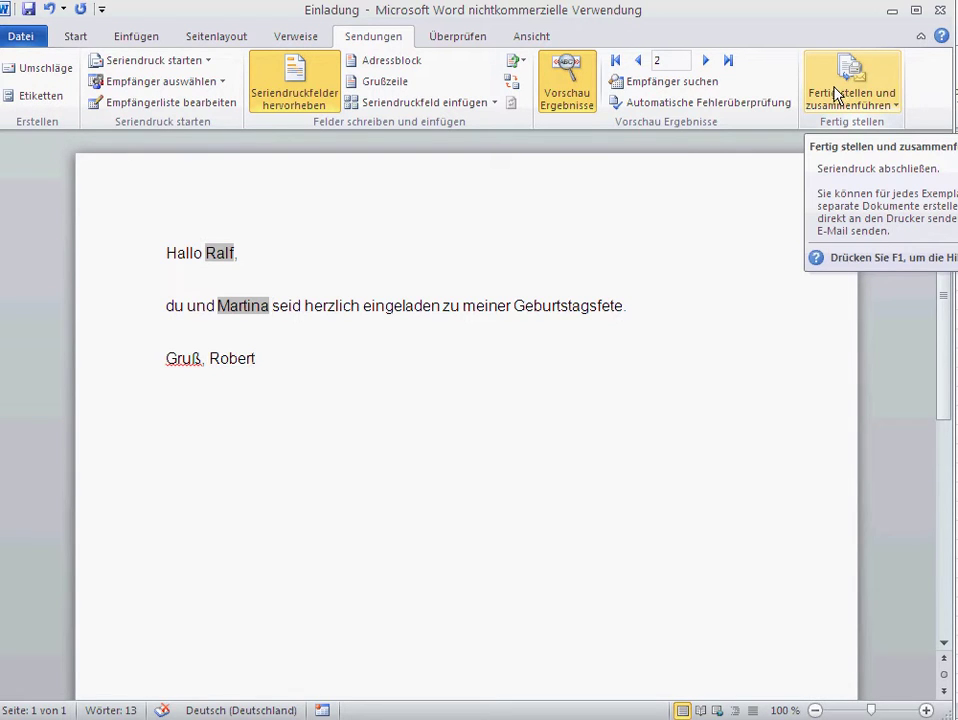
{"action": "left_click", "coordinate": [897, 112]}
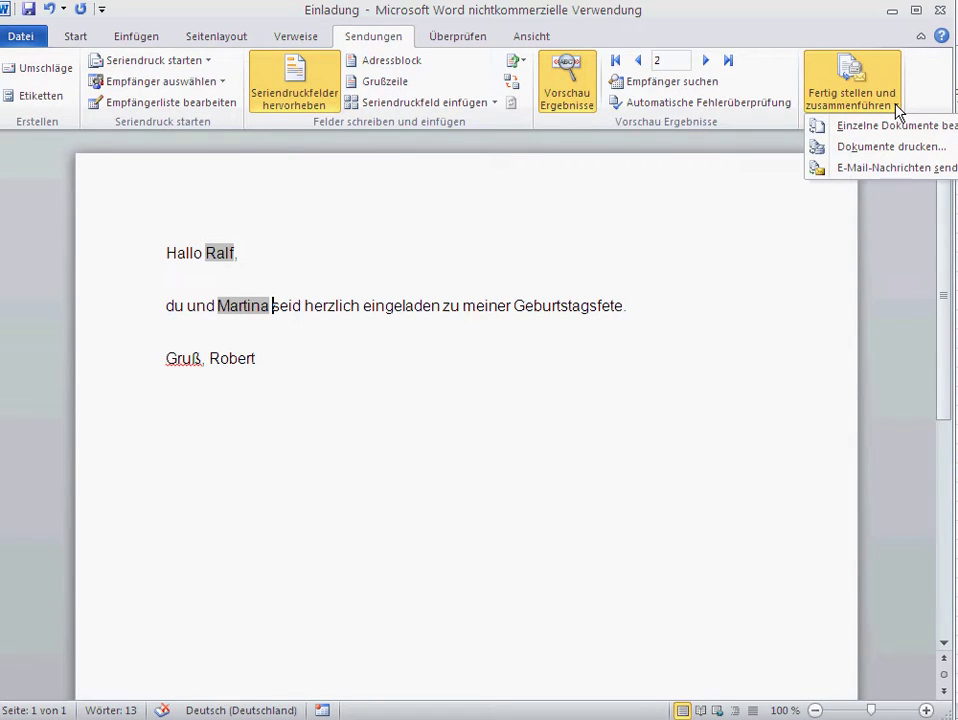
{"action": "left_click", "coordinate": [862, 150]}
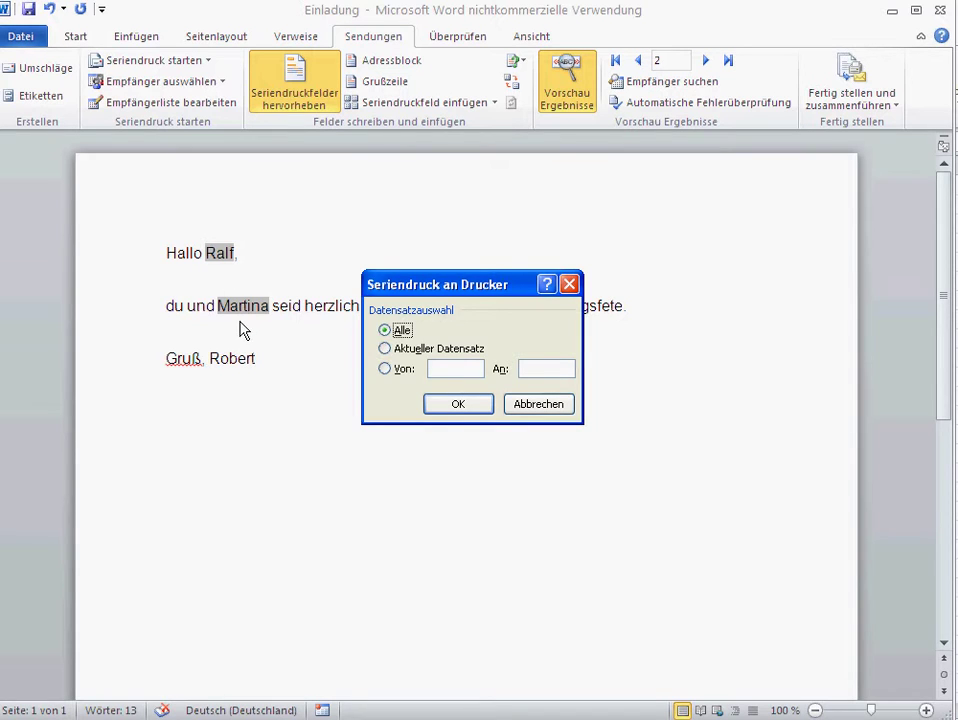
{"action": "left_click", "coordinate": [385, 369]}
{"action": "left_click", "coordinate": [400, 334]}
{"action": "left_click", "coordinate": [538, 410]}
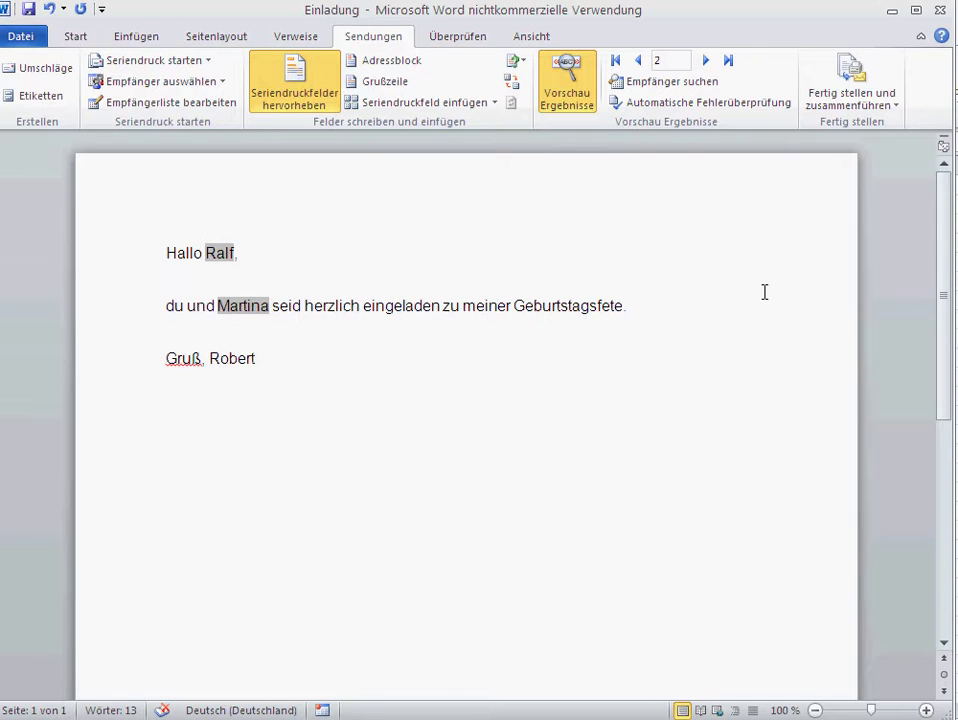
Step: Merge all records with Einzelne Dokumente bearbeiten into the new document Serienbriefe1
{"action": "left_click", "coordinate": [889, 110]}
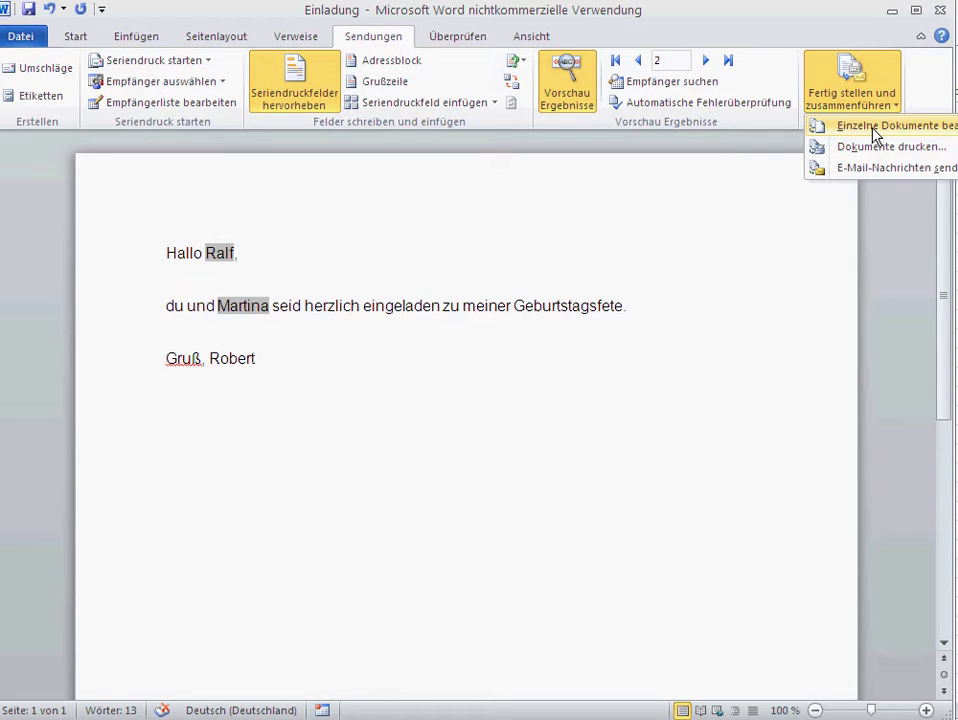
{"action": "left_click", "coordinate": [875, 130]}
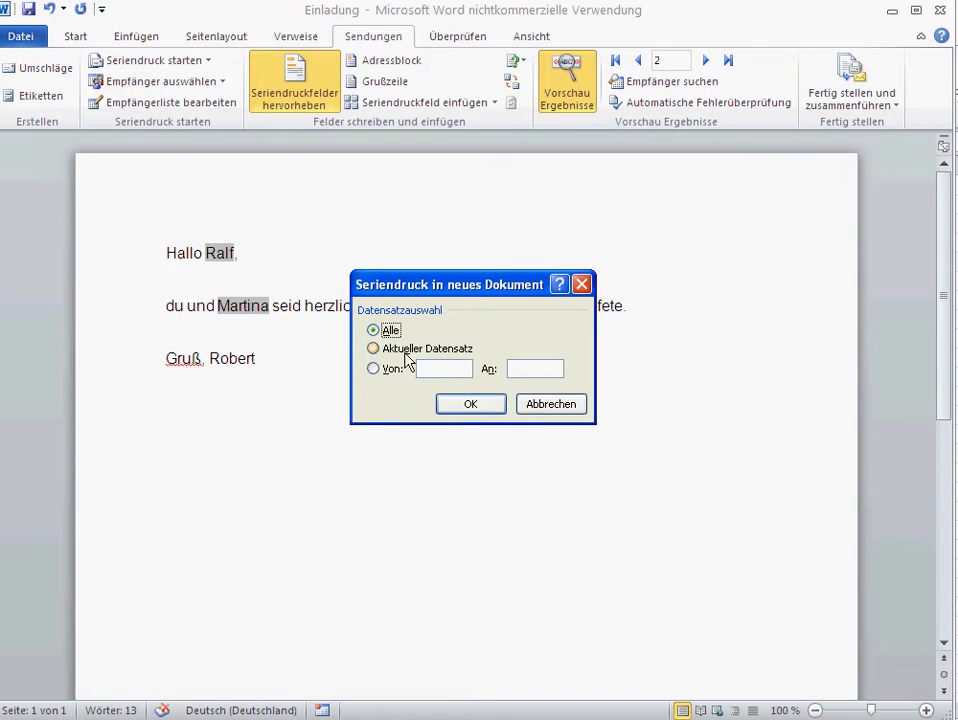
{"action": "left_click", "coordinate": [468, 405]}
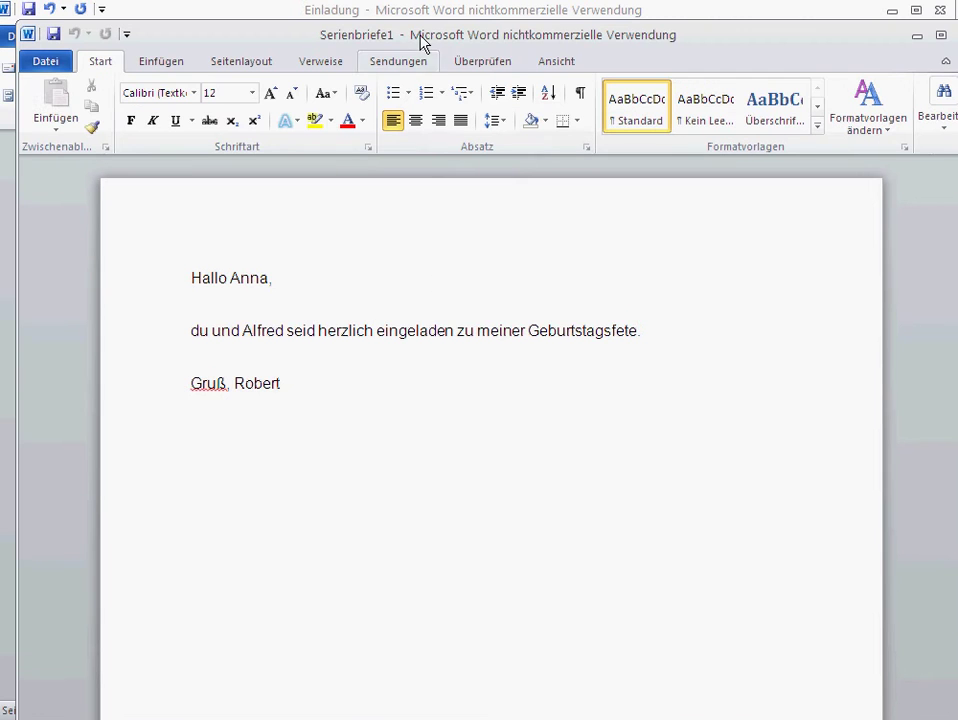
Step: Scroll through the Serienbriefe1 letters, then close it with Nicht speichern
{"action": "left_click_drag", "start_coordinate": [420, 42], "coordinate": [410, 97]}
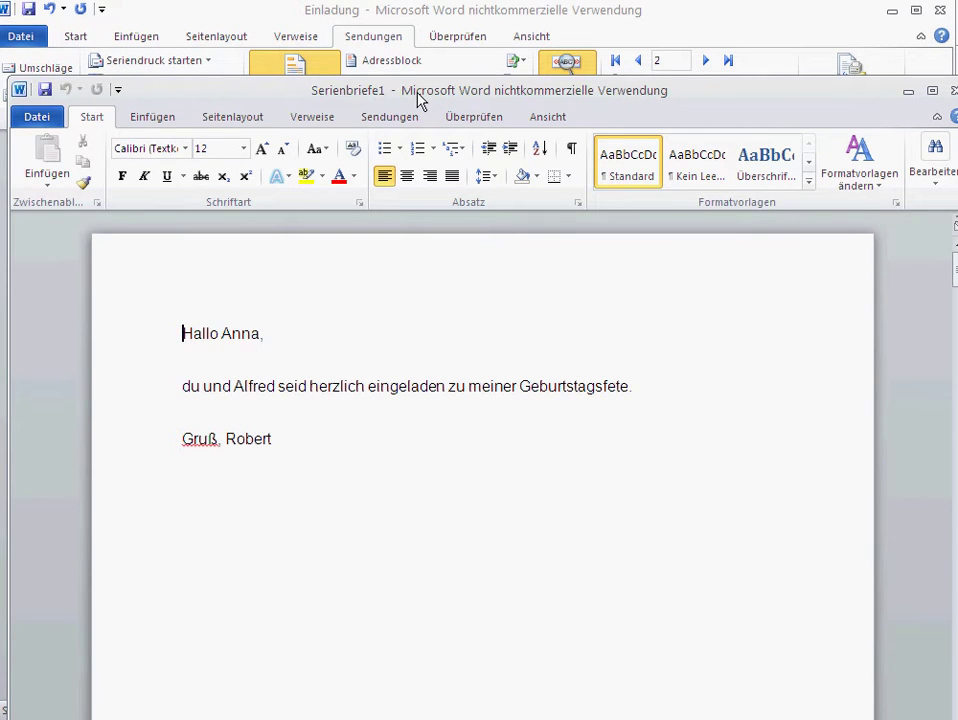
{"action": "left_click_drag", "start_coordinate": [417, 100], "coordinate": [402, 2]}
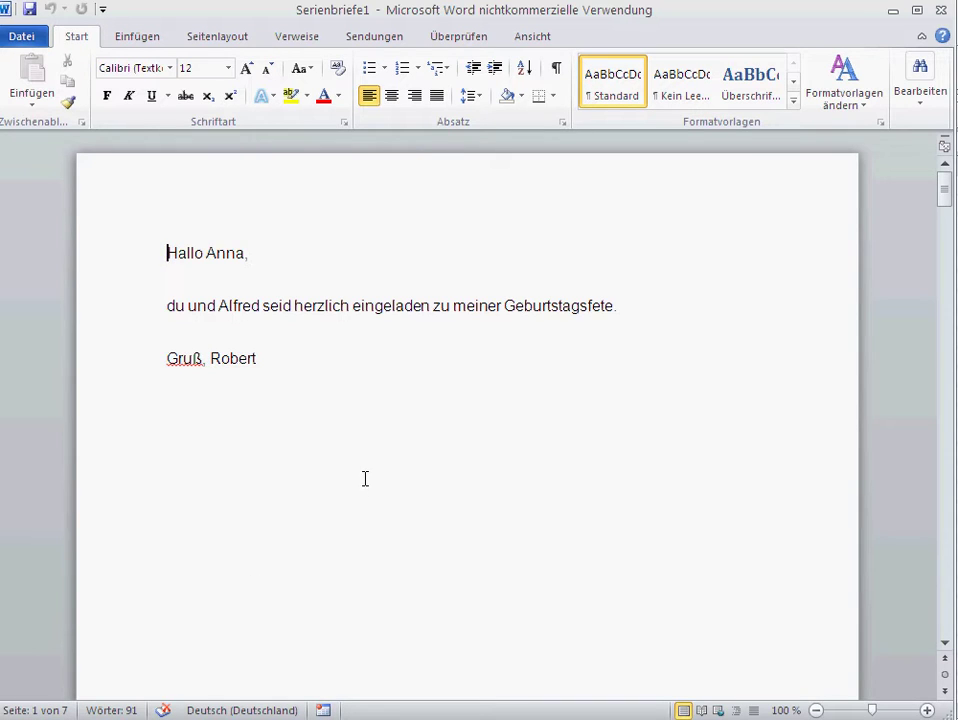
{"action": "mouse_move", "coordinate": [942, 196]}
{"action": "left_mouse_down"}
{"action": "mouse_move", "coordinate": [939, 357]}
{"action": "mouse_move", "coordinate": [940, 312]}
{"action": "left_mouse_up"}
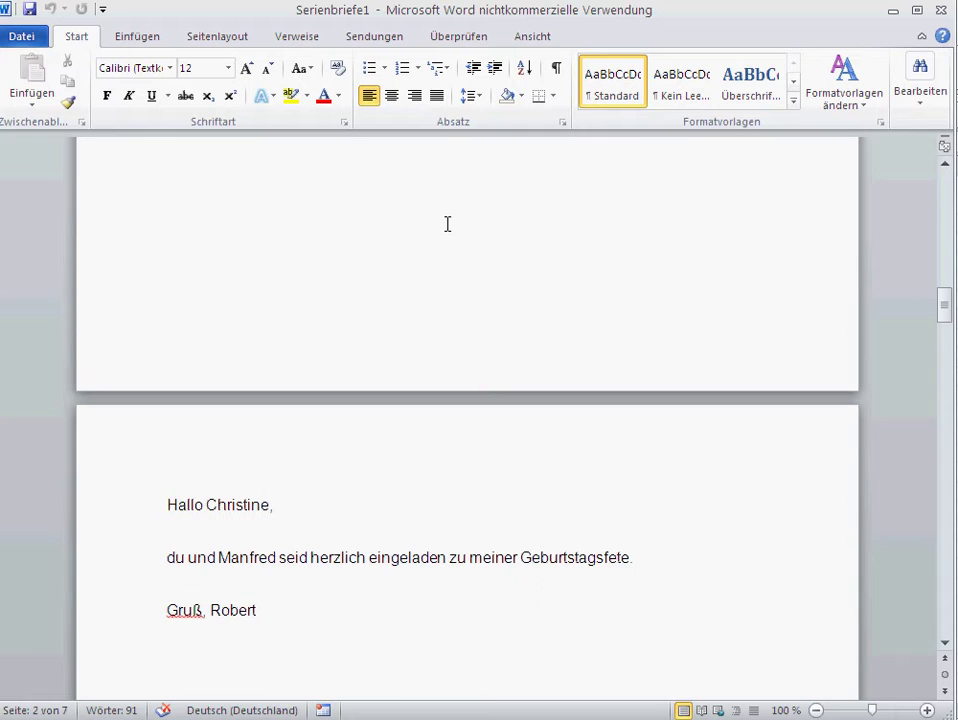
{"action": "left_click", "coordinate": [940, 10]}
{"action": "left_click", "coordinate": [575, 411]}
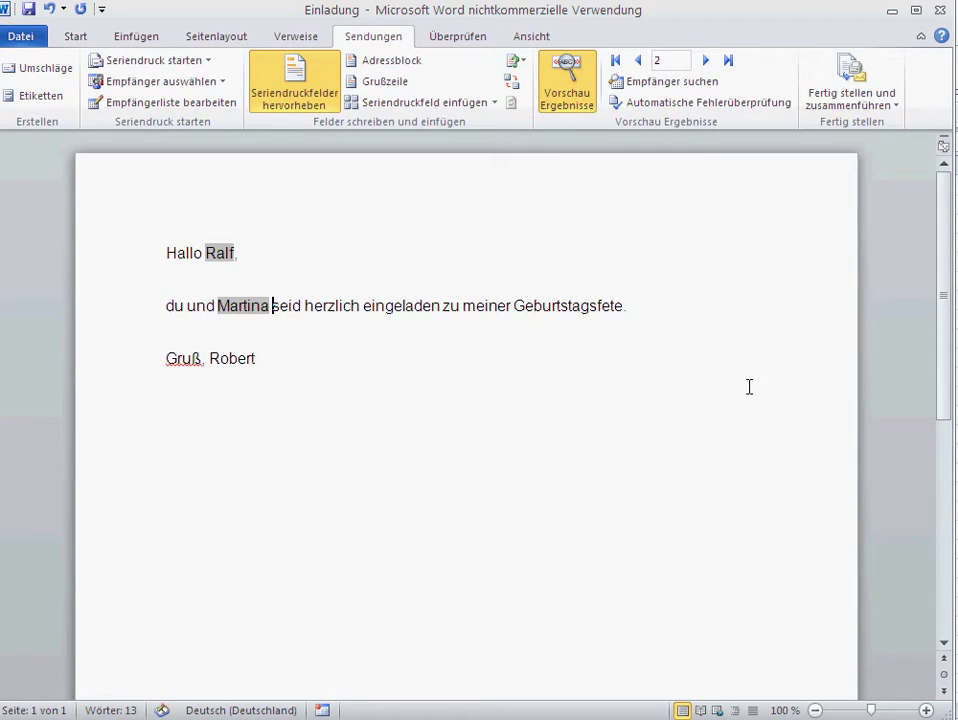
Step: Merge all records again via Einzelne Dokumente bearbeiten into Serienbriefe2 and position its window
{"action": "left_click", "coordinate": [890, 110]}
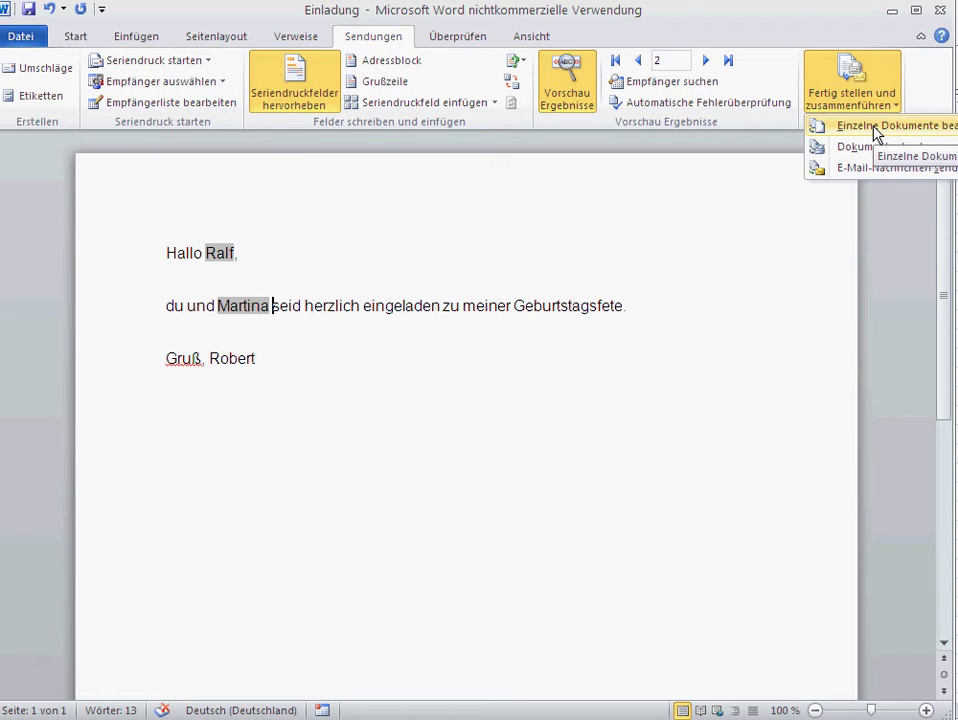
{"action": "left_click", "coordinate": [877, 128]}
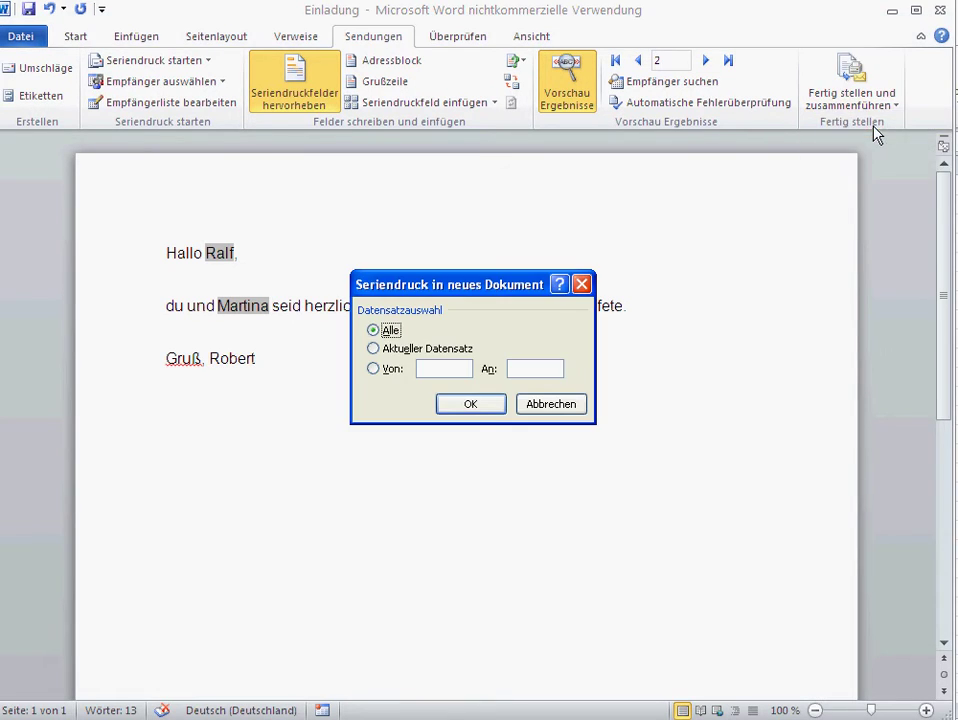
{"action": "left_click", "coordinate": [460, 404]}
{"action": "left_click_drag", "start_coordinate": [285, 40], "coordinate": [264, 22]}
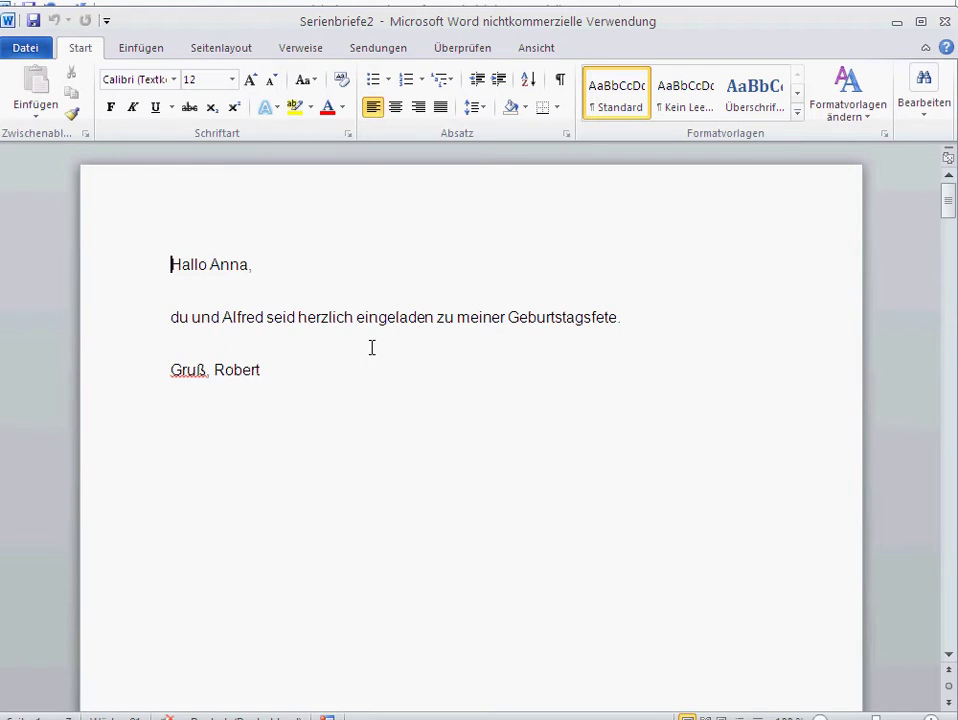
Step: Add 'Ihr könnt gerne euer Hund mitbringen' after the invitation sentence in a merged letter
{"action": "scroll", "coordinate": [371, 347], "scroll_direction": "down", "scroll_amount": 2}
{"action": "scroll", "coordinate": [371, 347], "scroll_direction": "down", "scroll_amount": 1}
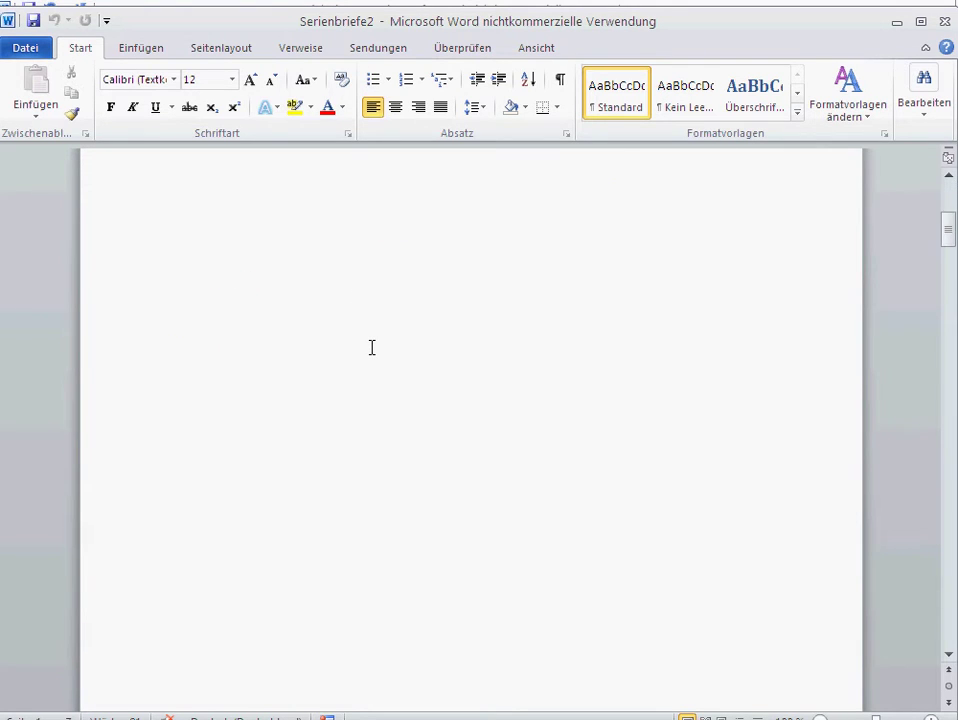
{"action": "scroll", "coordinate": [371, 347], "scroll_direction": "up", "scroll_amount": 3}
{"action": "scroll", "coordinate": [371, 347], "scroll_direction": "down", "scroll_amount": 8}
{"action": "scroll", "coordinate": [371, 347], "scroll_direction": "down", "scroll_amount": 8}
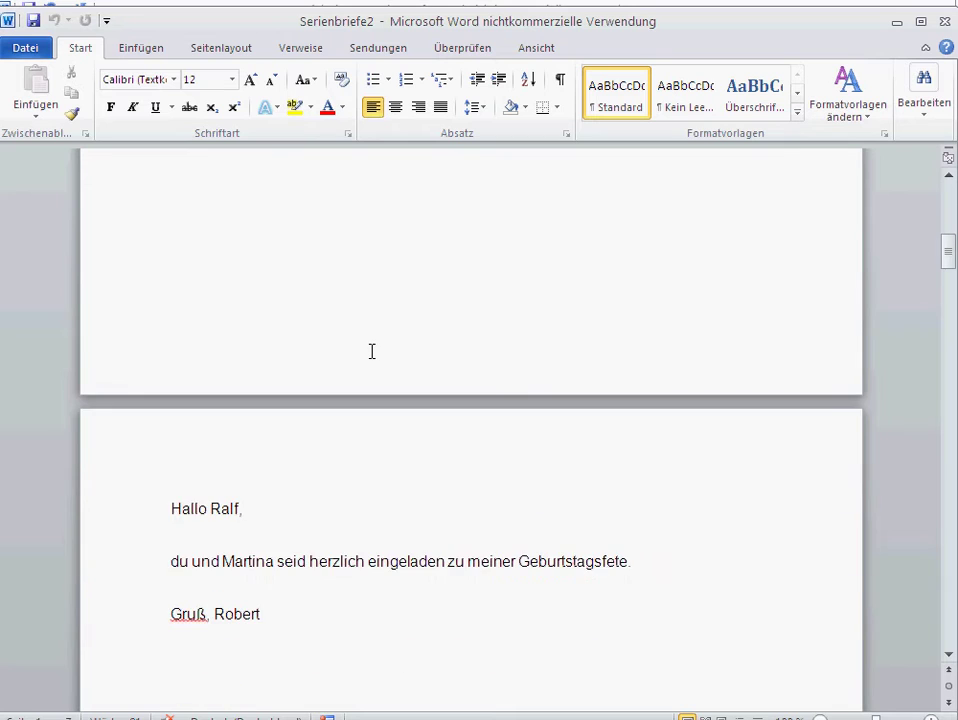
{"action": "scroll", "coordinate": [371, 350], "scroll_direction": "down", "scroll_amount": 1}
{"action": "scroll", "coordinate": [371, 353], "scroll_direction": "down", "scroll_amount": 3}
{"action": "left_click", "coordinate": [347, 352]}
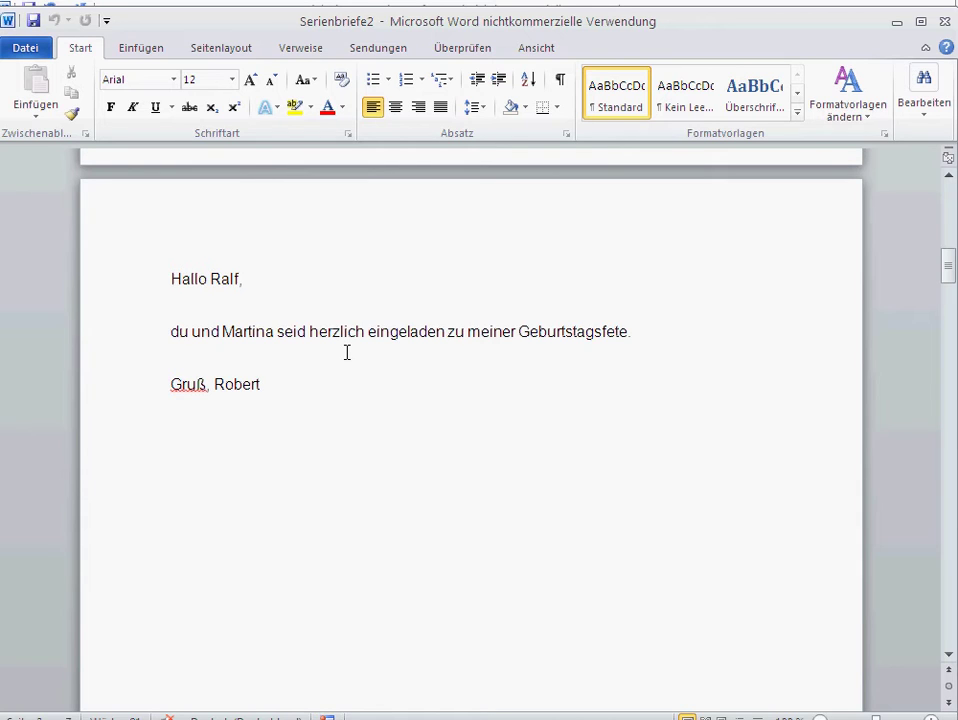
{"action": "type", "text": "I"}
{"action": "type", "text": "hr könnt g"}
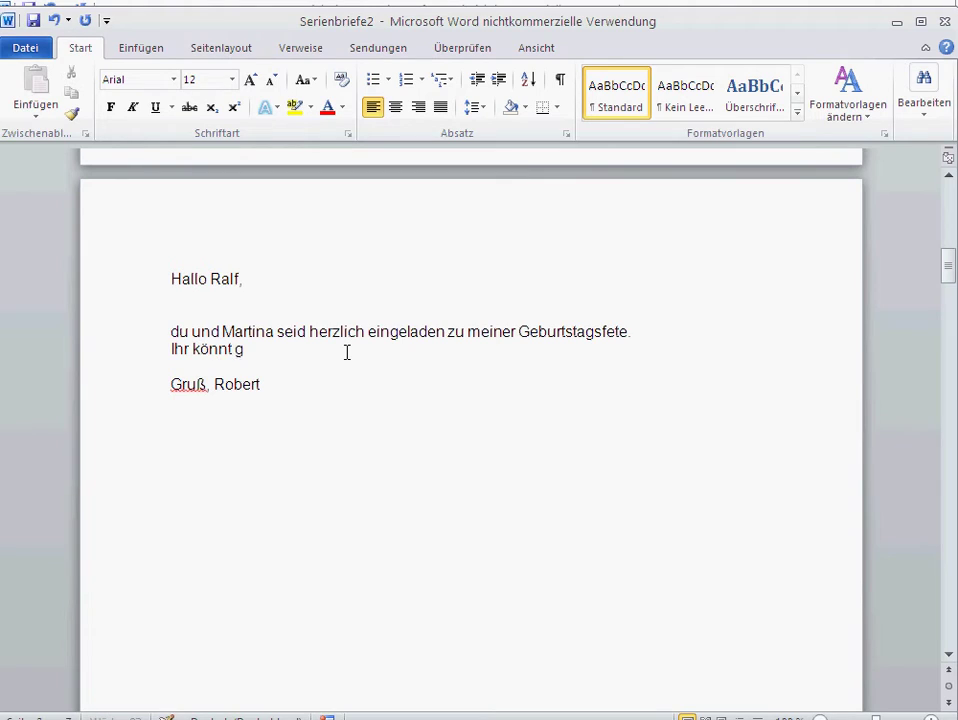
{"action": "type", "text": "erne euer Hu"}
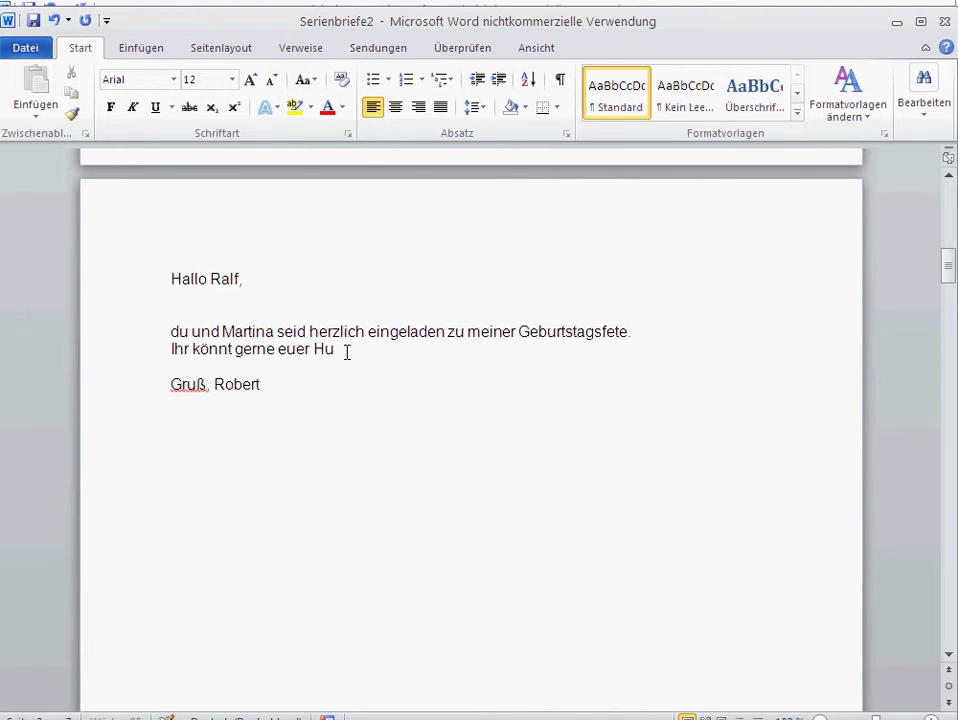
{"action": "type", "text": "nd mitbringe"}
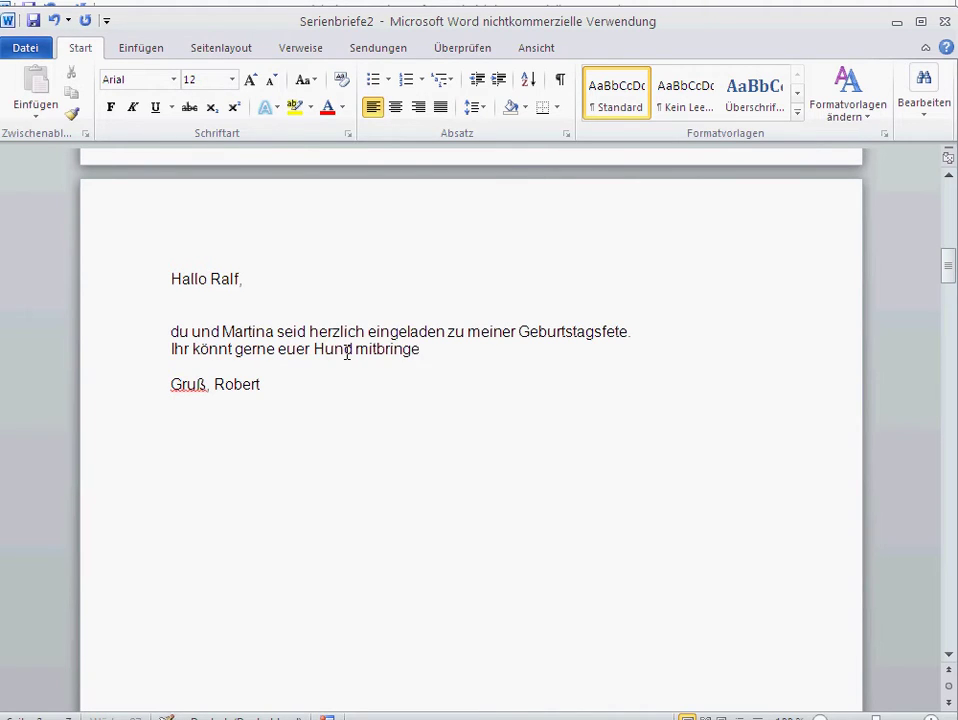
{"action": "type", "text": "n"}
Step: Scroll through the remaining merged letters, then start closing Serienbriefe2
{"action": "scroll", "coordinate": [358, 470], "scroll_direction": "down", "scroll_amount": 4}
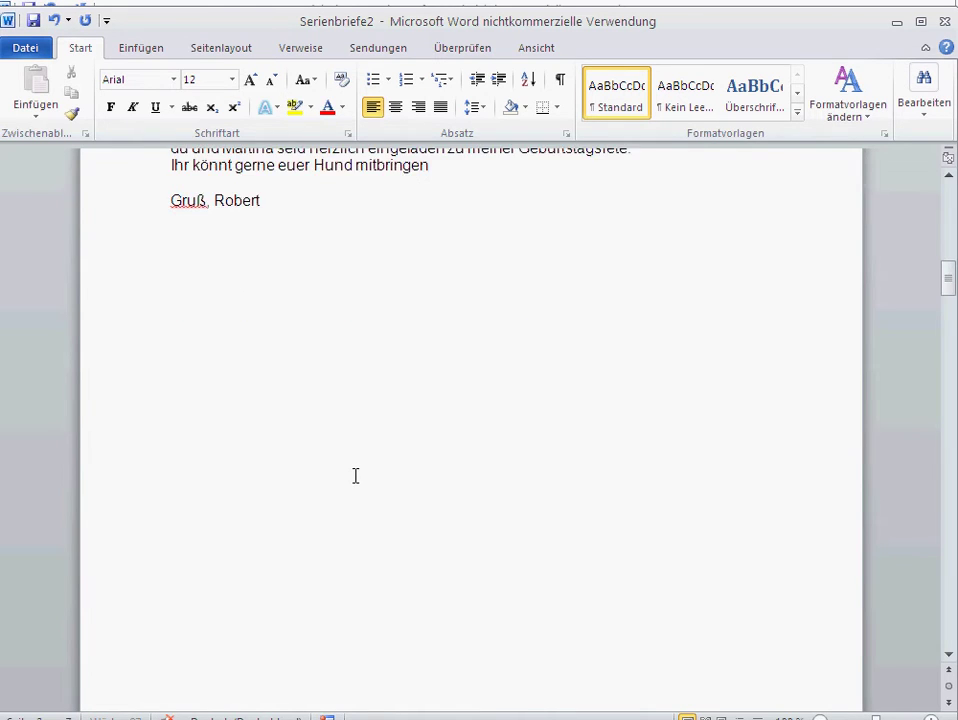
{"action": "scroll", "coordinate": [355, 474], "scroll_direction": "down", "scroll_amount": 6}
{"action": "scroll", "coordinate": [355, 474], "scroll_direction": "down", "scroll_amount": 6}
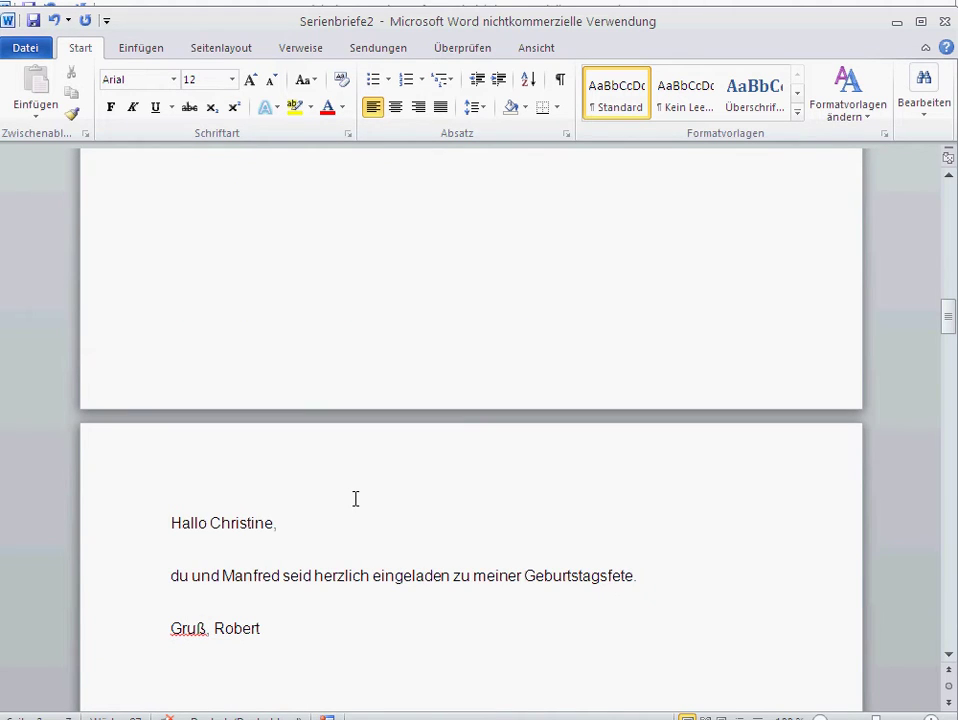
{"action": "scroll", "coordinate": [355, 498], "scroll_direction": "up", "scroll_amount": 8}
{"action": "scroll", "coordinate": [355, 498], "scroll_direction": "up", "scroll_amount": 6}
{"action": "scroll", "coordinate": [355, 498], "scroll_direction": "up", "scroll_amount": 1}
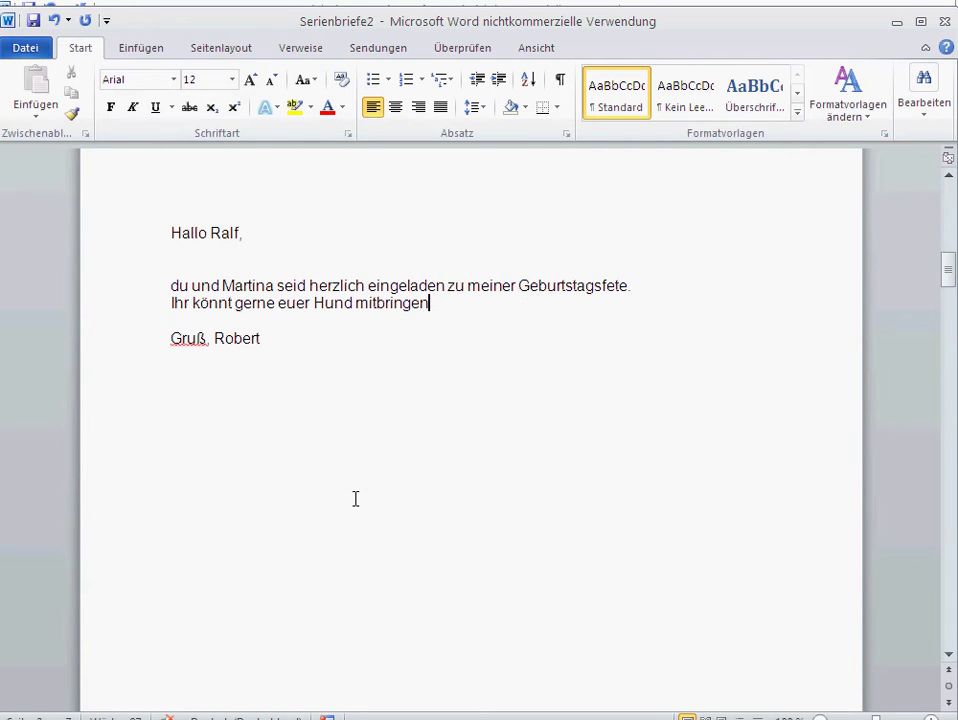
{"action": "scroll", "coordinate": [320, 492], "scroll_direction": "down", "scroll_amount": 8}
{"action": "scroll", "coordinate": [321, 494], "scroll_direction": "down", "scroll_amount": 7}
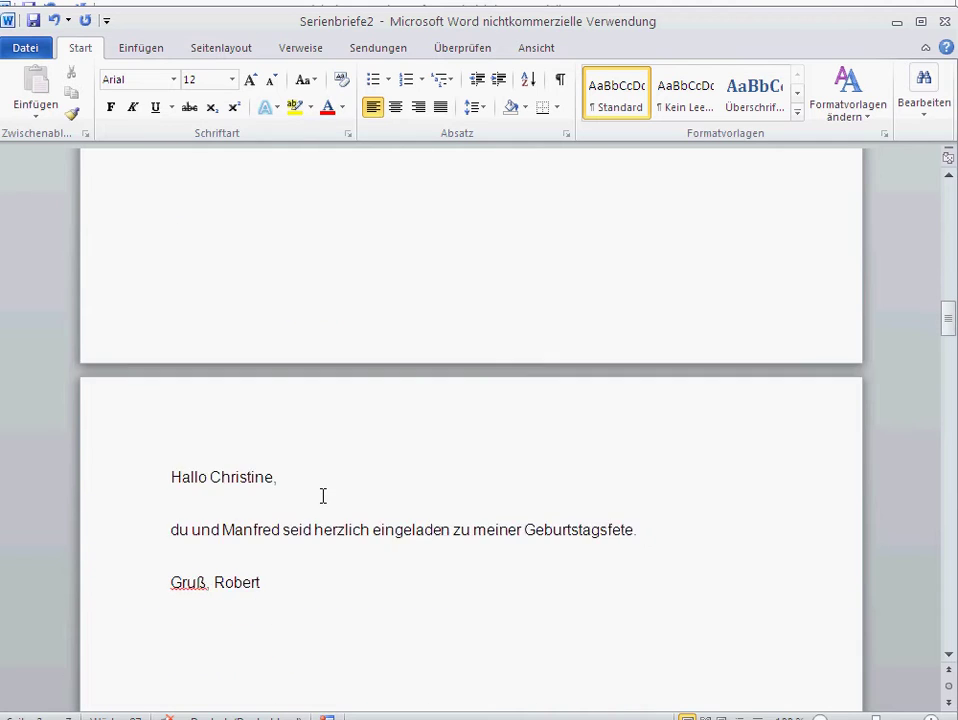
{"action": "scroll", "coordinate": [322, 495], "scroll_direction": "down", "scroll_amount": 3}
{"action": "scroll", "coordinate": [324, 497], "scroll_direction": "down", "scroll_amount": 2}
{"action": "scroll", "coordinate": [324, 497], "scroll_direction": "down", "scroll_amount": 1}
{"action": "scroll", "coordinate": [324, 497], "scroll_direction": "down", "scroll_amount": 2}
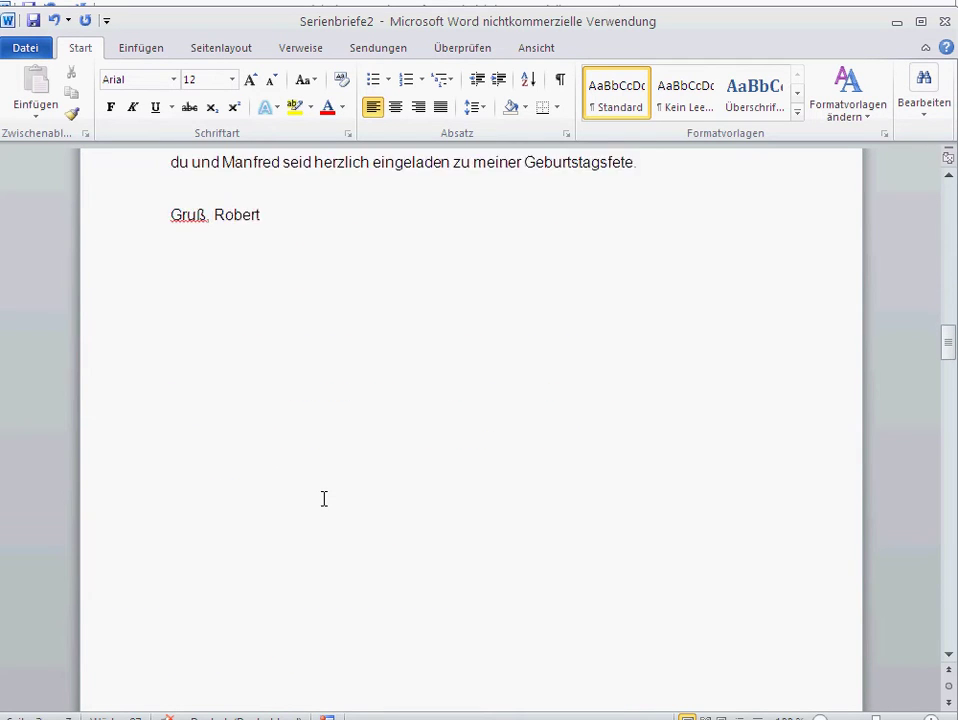
{"action": "scroll", "coordinate": [324, 498], "scroll_direction": "down", "scroll_amount": 2}
{"action": "scroll", "coordinate": [324, 498], "scroll_direction": "down", "scroll_amount": 3}
{"action": "scroll", "coordinate": [324, 497], "scroll_direction": "down", "scroll_amount": 2}
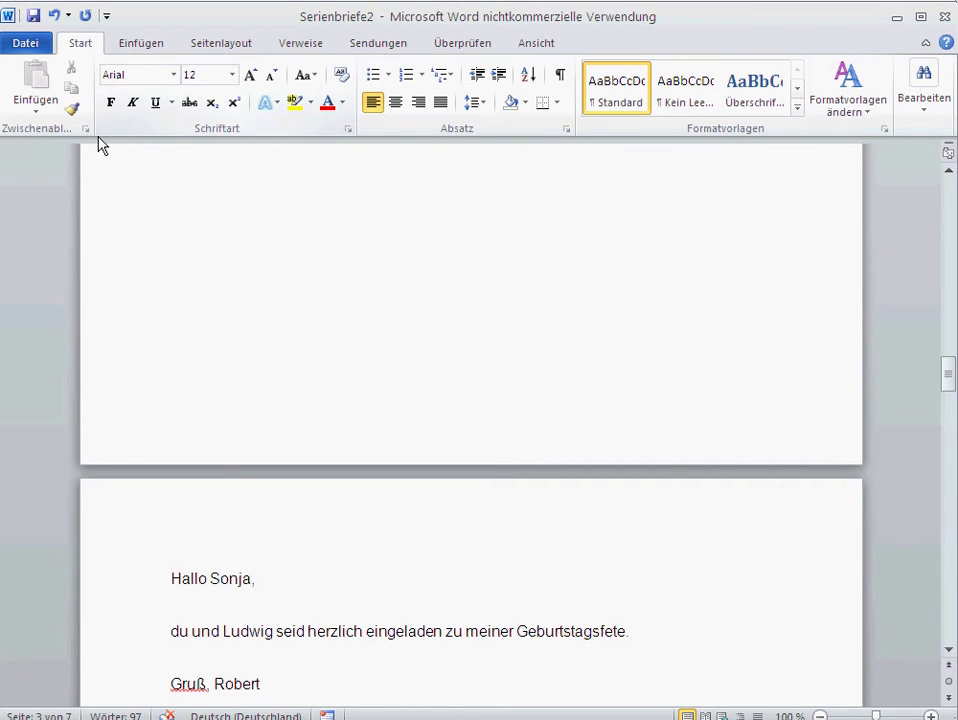
{"action": "left_click", "coordinate": [945, 18]}
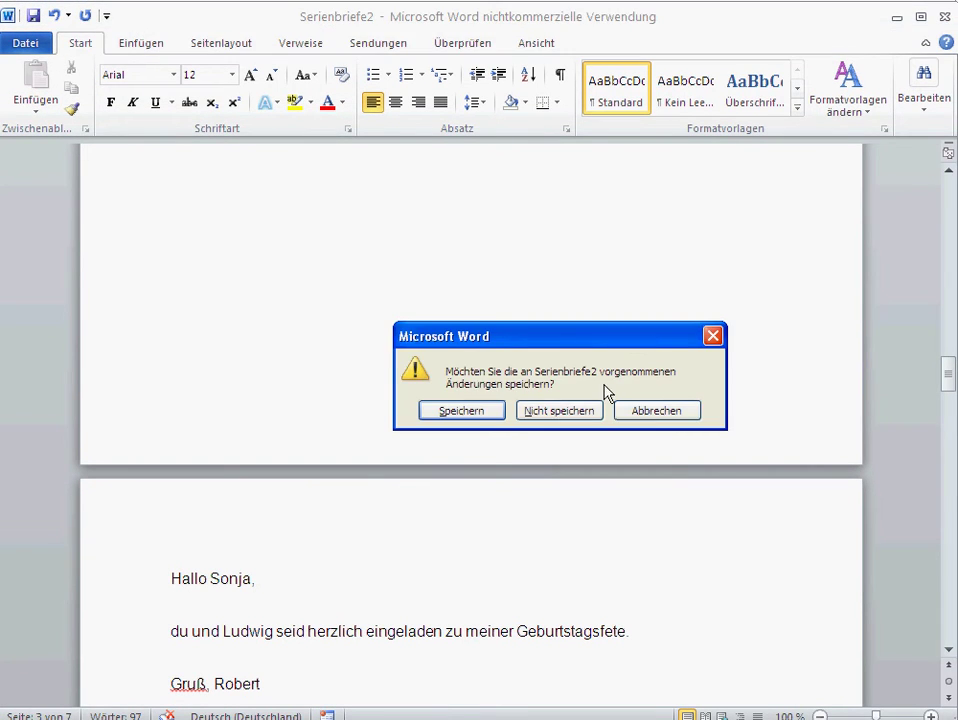
Step: Discard Serienbriefe2 unsaved, then add a test line 'dsfdsfad' in Einladung and trim it to 'dsfd'
{"action": "left_click", "coordinate": [575, 418]}
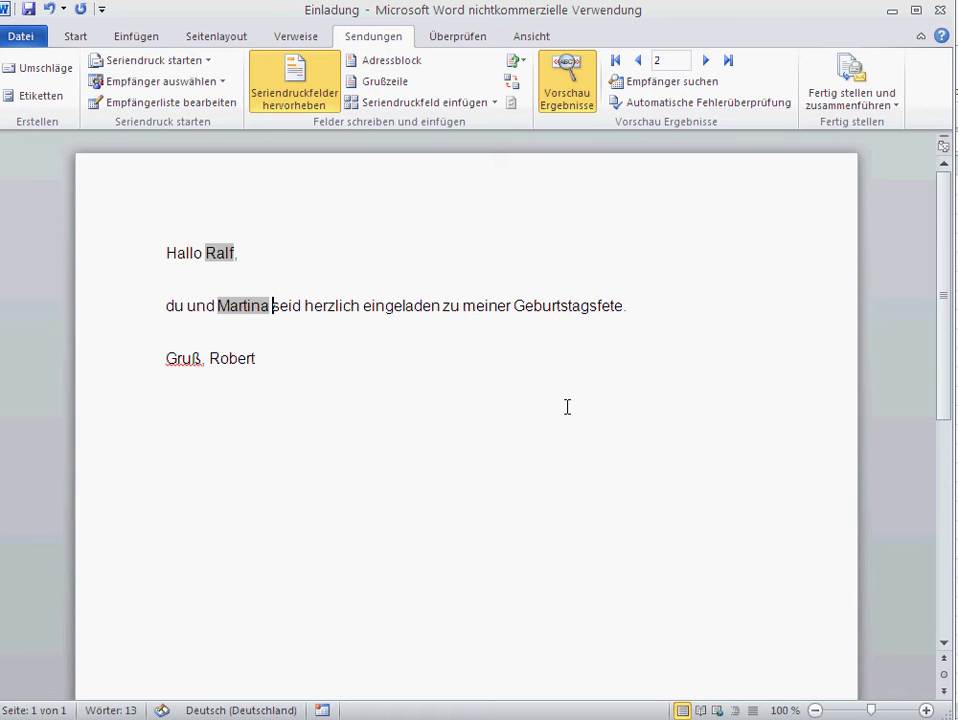
{"action": "left_click", "coordinate": [641, 301]}
{"action": "key", "text": "Return"}
{"action": "type", "text": "dsfdsfad"}
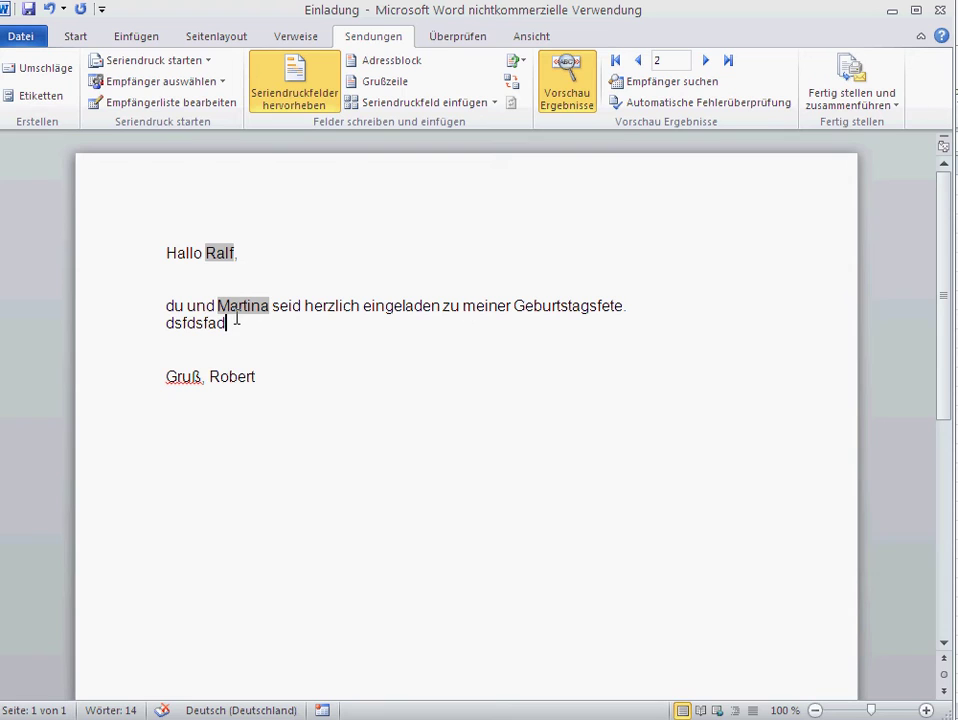
{"action": "key", "text": "BackSpace"}
{"action": "key", "text": "BackSpace"}
{"action": "key", "text": "BackSpace"}
{"action": "key", "text": "BackSpace"}
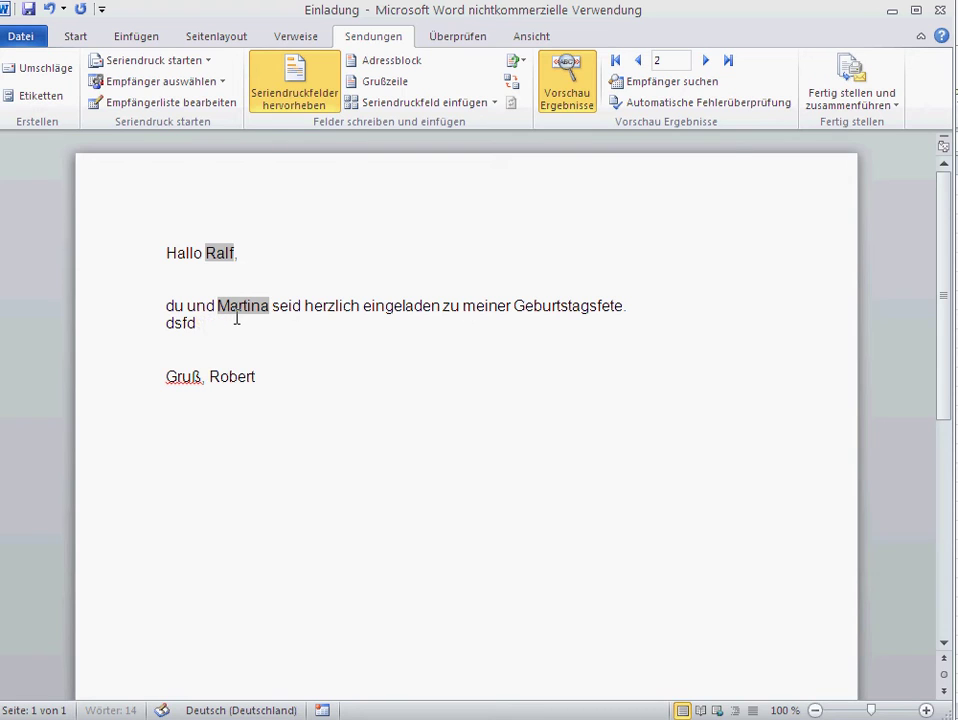
{"action": "key", "text": "BackSpace"}
{"action": "key", "text": "BackSpace"}
{"action": "key", "text": "BackSpace"}
{"action": "key", "text": "BackSpace"}
{"action": "key", "text": "BackSpace"}
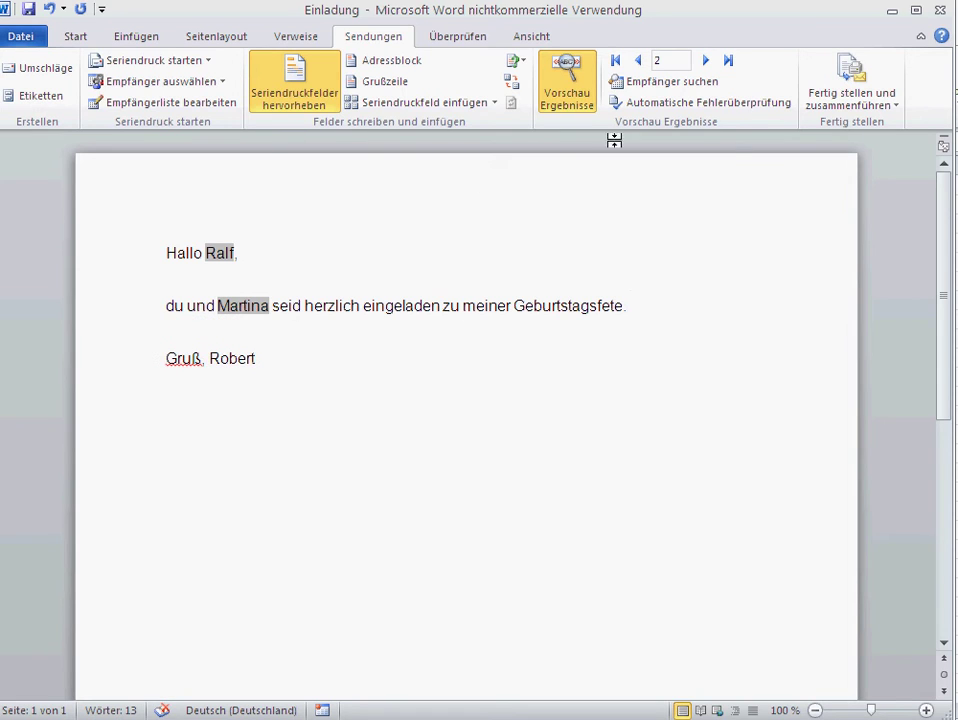
{"action": "left_click", "coordinate": [893, 107]}
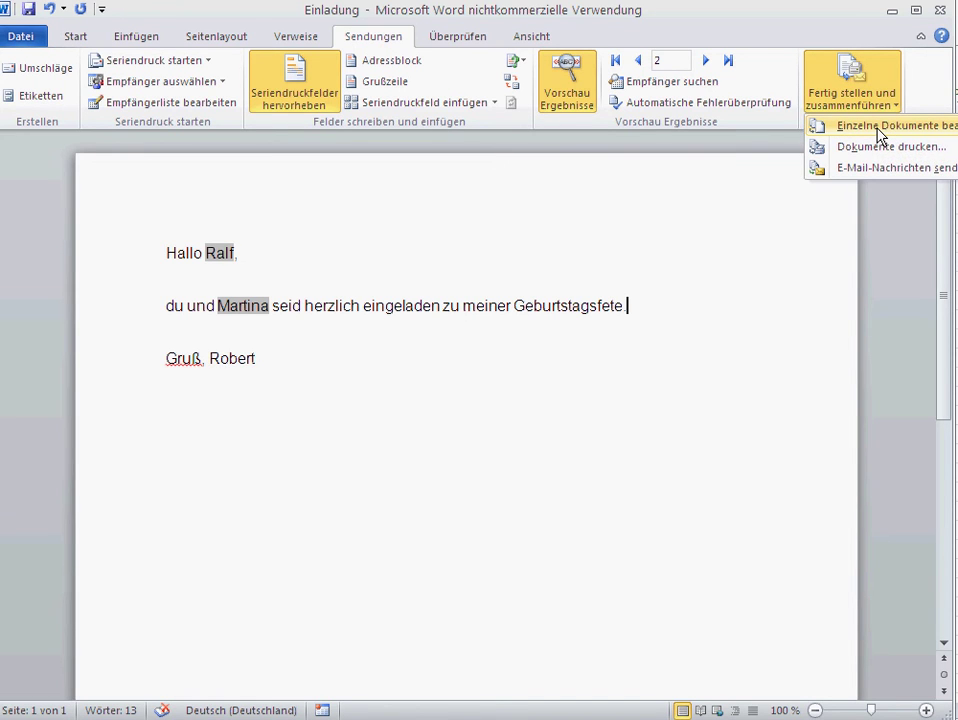
{"action": "left_click", "coordinate": [878, 135]}
{"action": "left_click", "coordinate": [466, 405]}
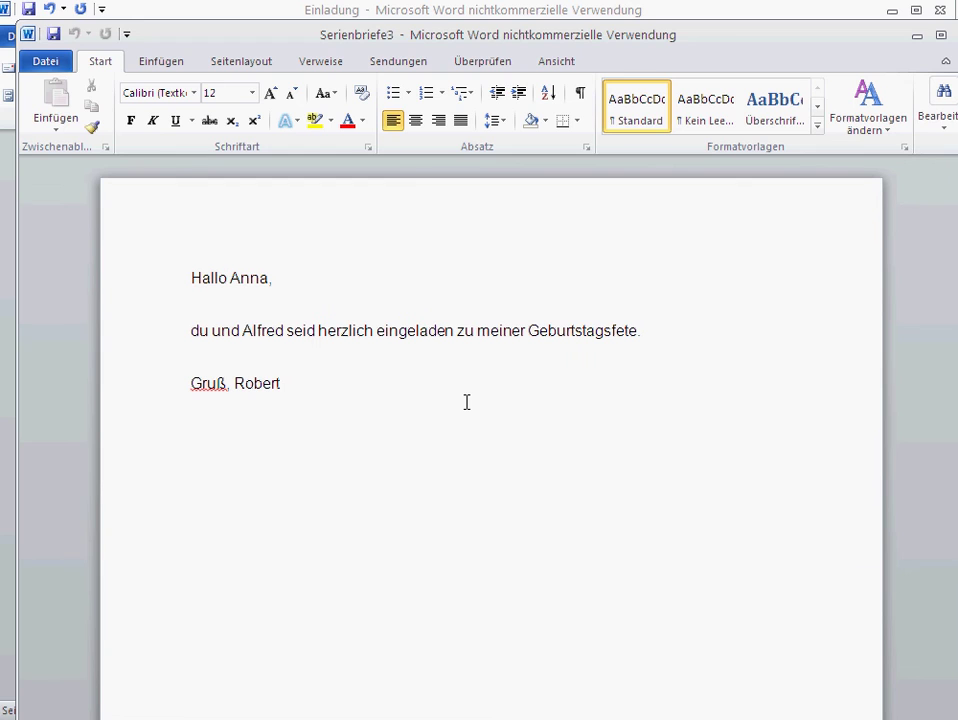
{"action": "double_click", "coordinate": [361, 36]}
{"action": "scroll", "coordinate": [491, 440], "scroll_direction": "down", "scroll_amount": 4}
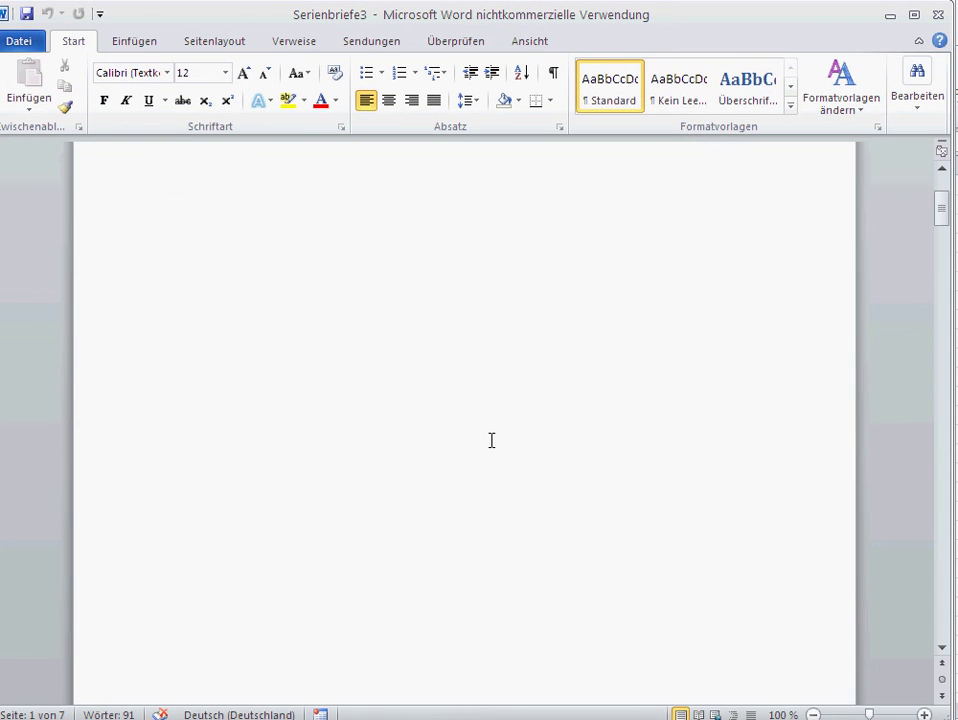
{"action": "scroll", "coordinate": [491, 440], "scroll_direction": "down", "scroll_amount": 3}
{"action": "scroll", "coordinate": [491, 440], "scroll_direction": "down", "scroll_amount": 4}
{"action": "scroll", "coordinate": [491, 445], "scroll_direction": "down", "scroll_amount": 5}
{"action": "scroll", "coordinate": [490, 456], "scroll_direction": "down", "scroll_amount": 1}
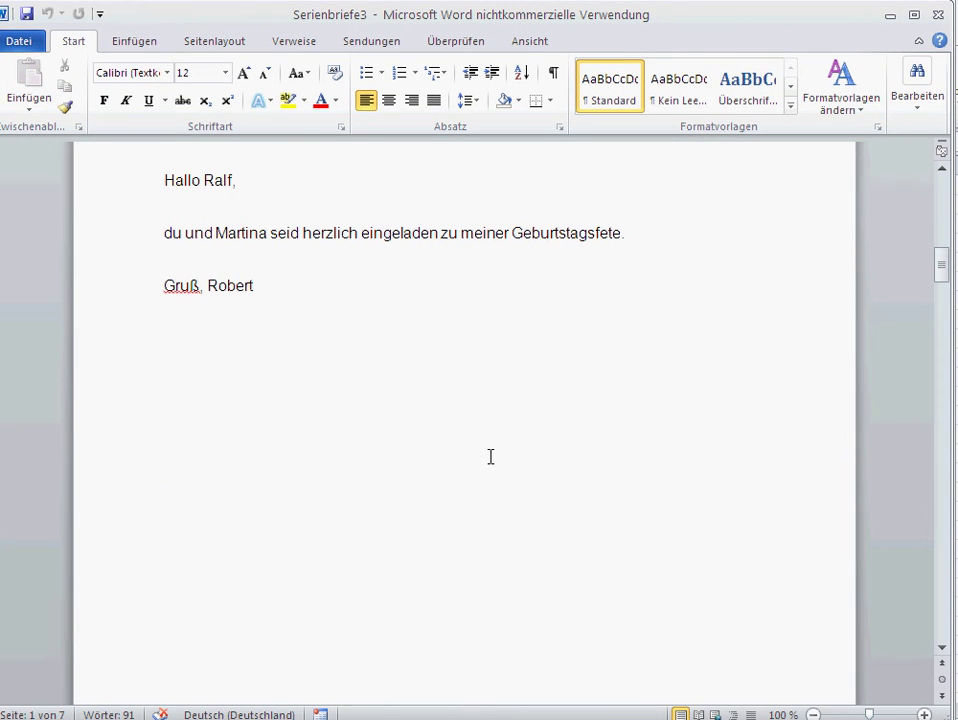
{"action": "left_click", "coordinate": [188, 252]}
{"action": "left_click_drag", "start_coordinate": [624, 235], "coordinate": [443, 236]}
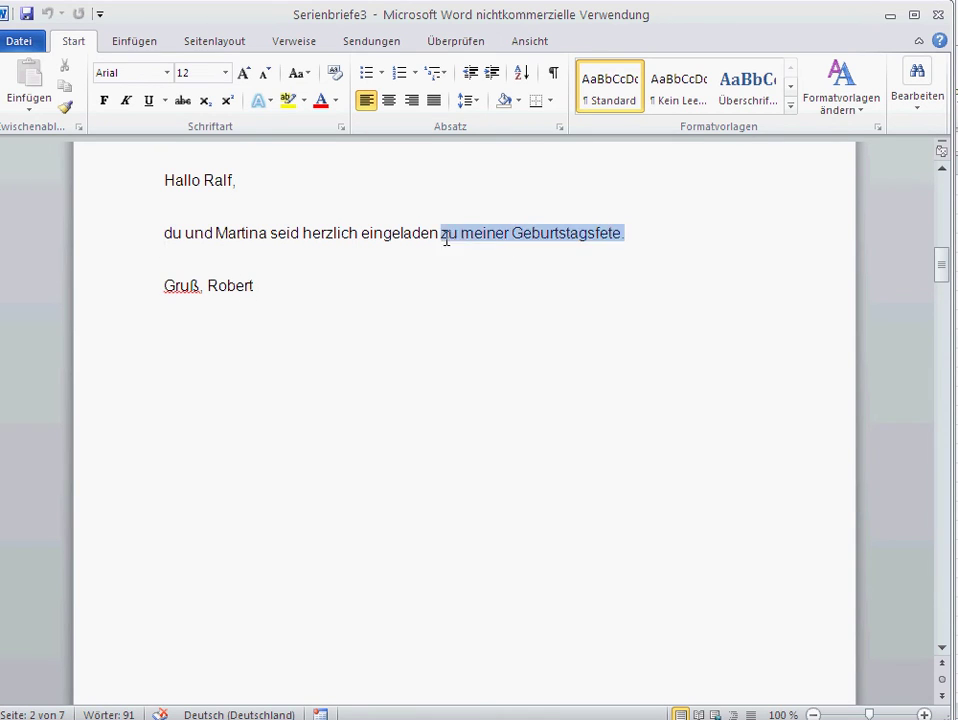
{"action": "scroll", "coordinate": [550, 250], "scroll_direction": "down", "scroll_amount": 2}
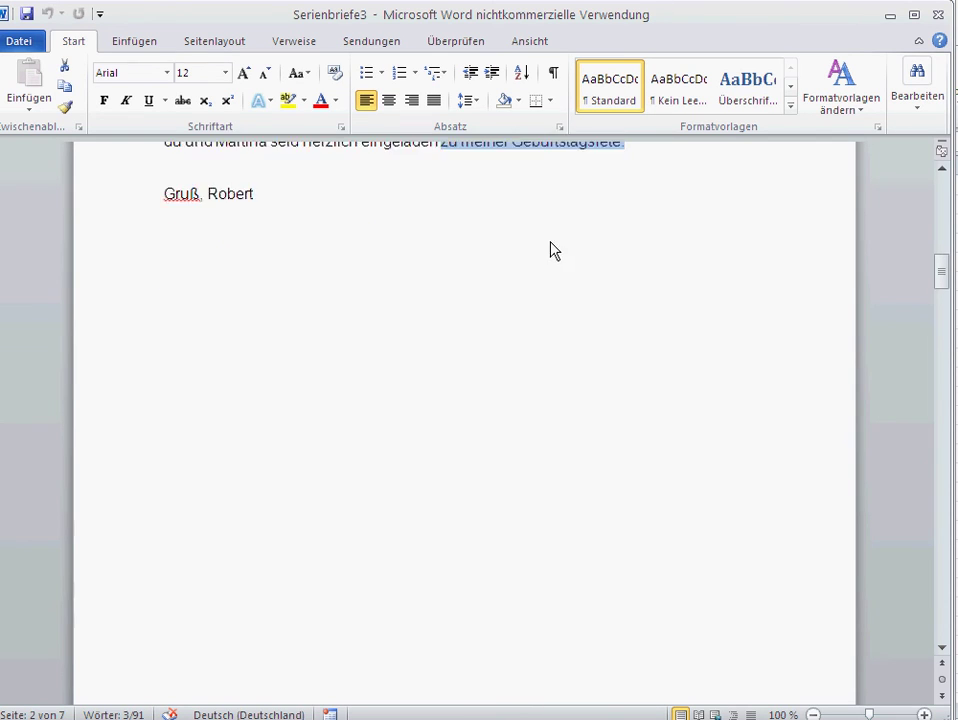
{"action": "scroll", "coordinate": [547, 261], "scroll_direction": "down", "scroll_amount": 9}
{"action": "scroll", "coordinate": [549, 266], "scroll_direction": "down", "scroll_amount": 9}
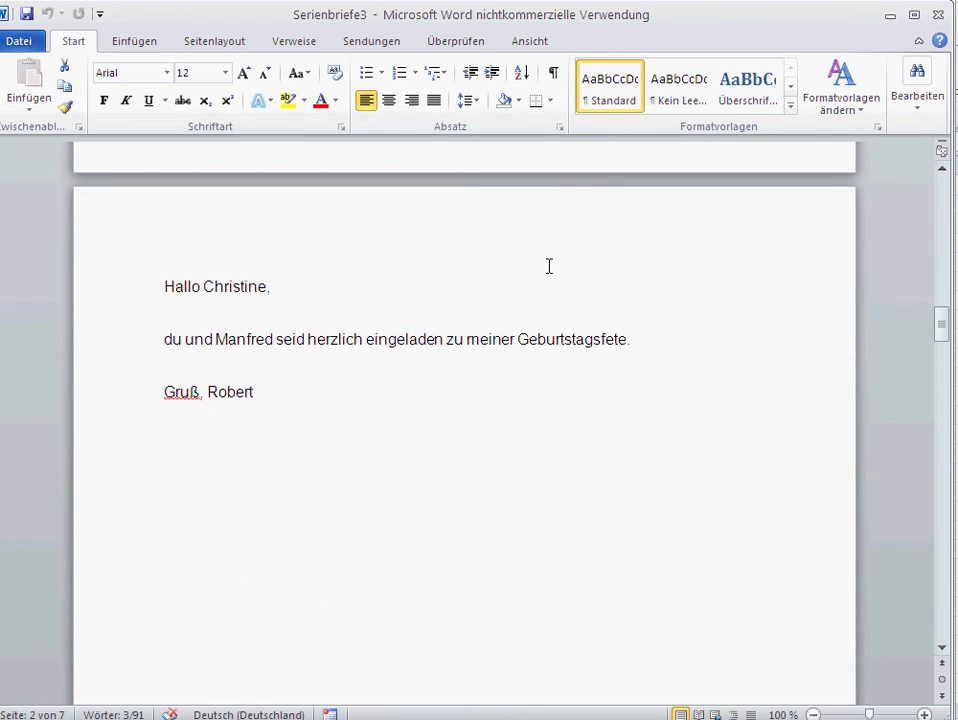
{"action": "left_click", "coordinate": [941, 16]}
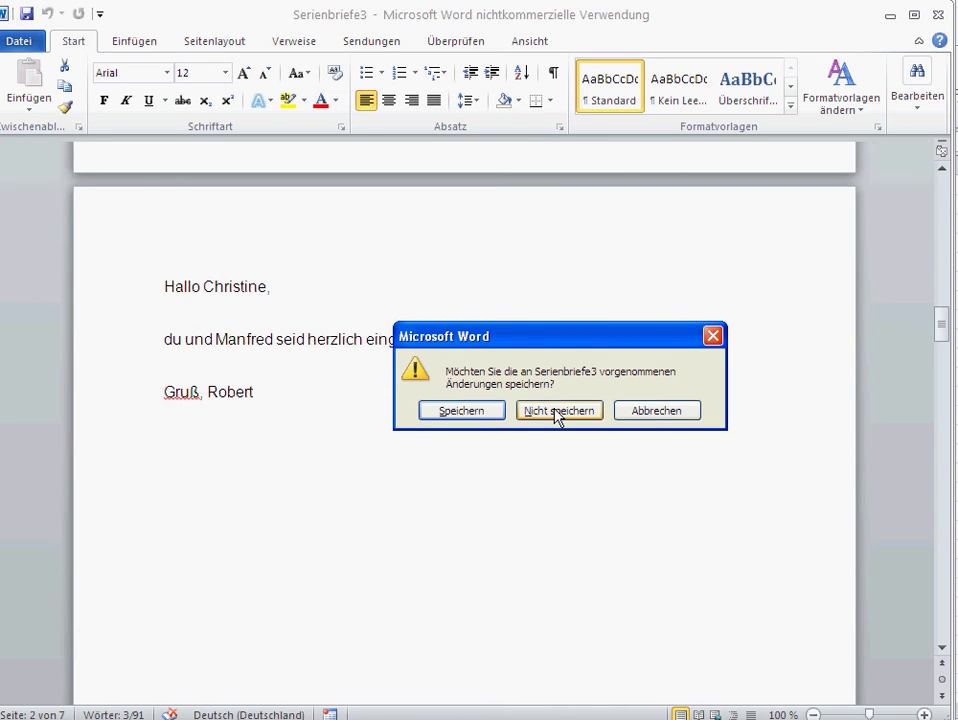
{"action": "left_click", "coordinate": [557, 412]}
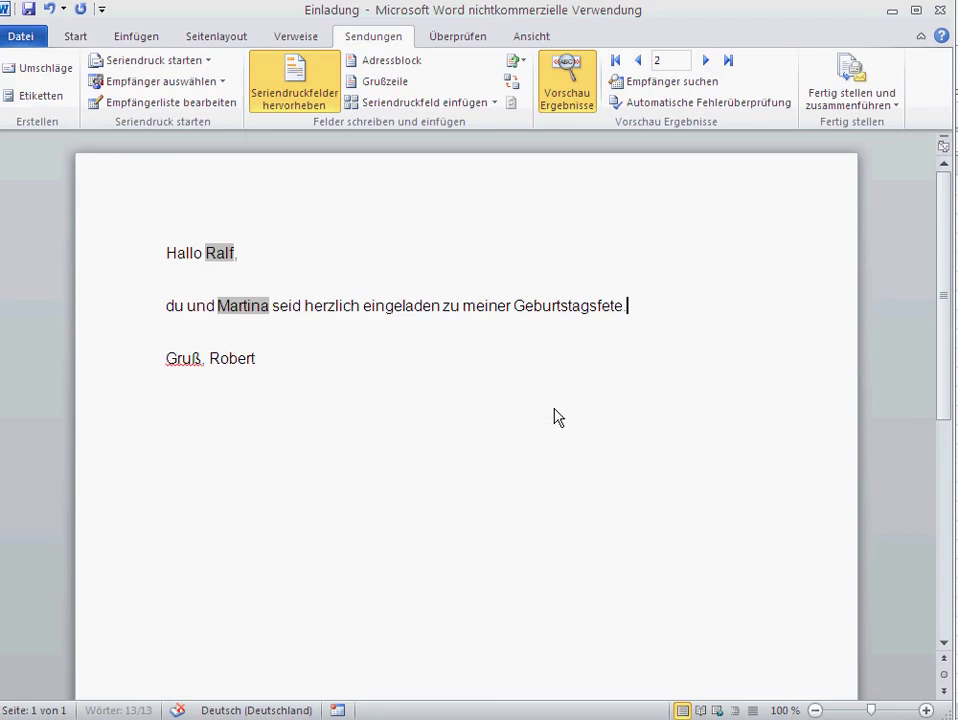
Step: Open the Fertig stellen und zusammenführen menu, dismiss it, and reopen it to reach Dokumente drucken
{"action": "left_click", "coordinate": [894, 105]}
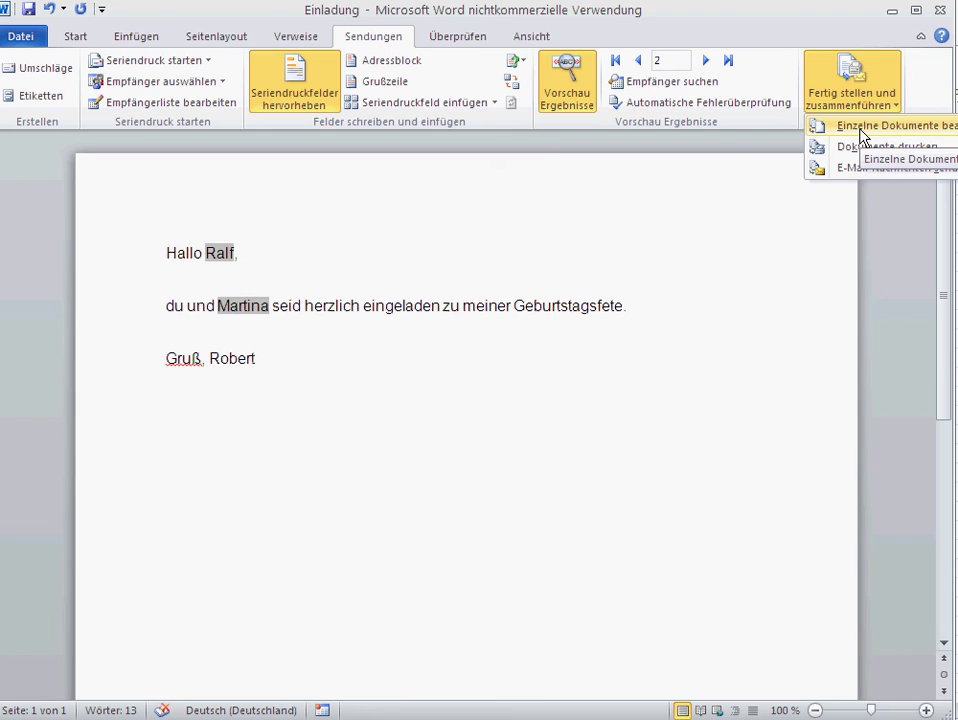
{"action": "left_click", "coordinate": [689, 259]}
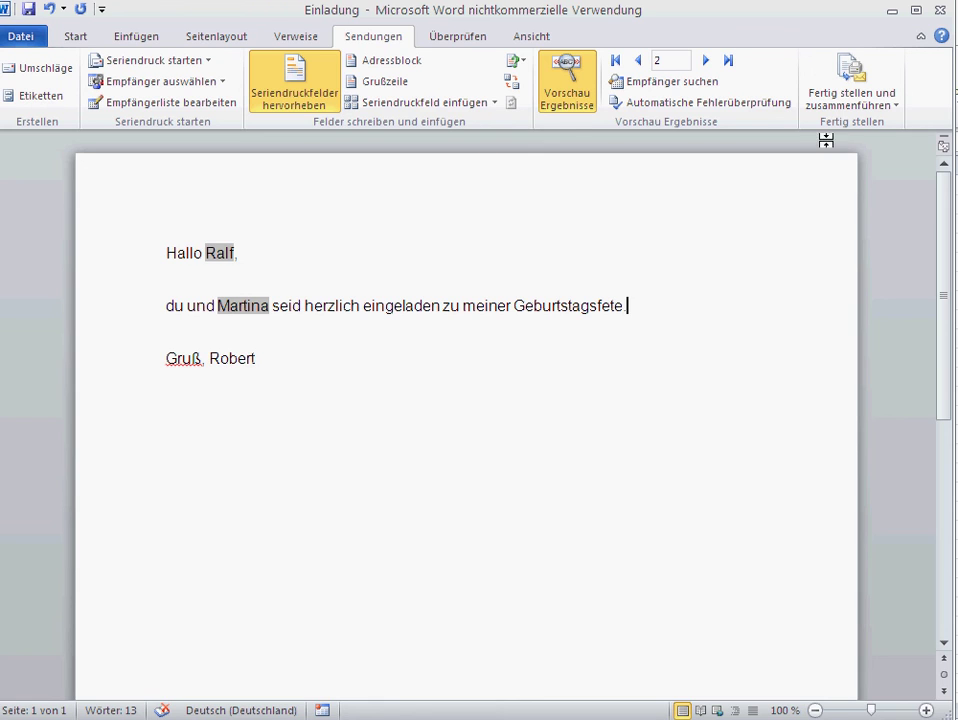
{"action": "left_click", "coordinate": [858, 104]}
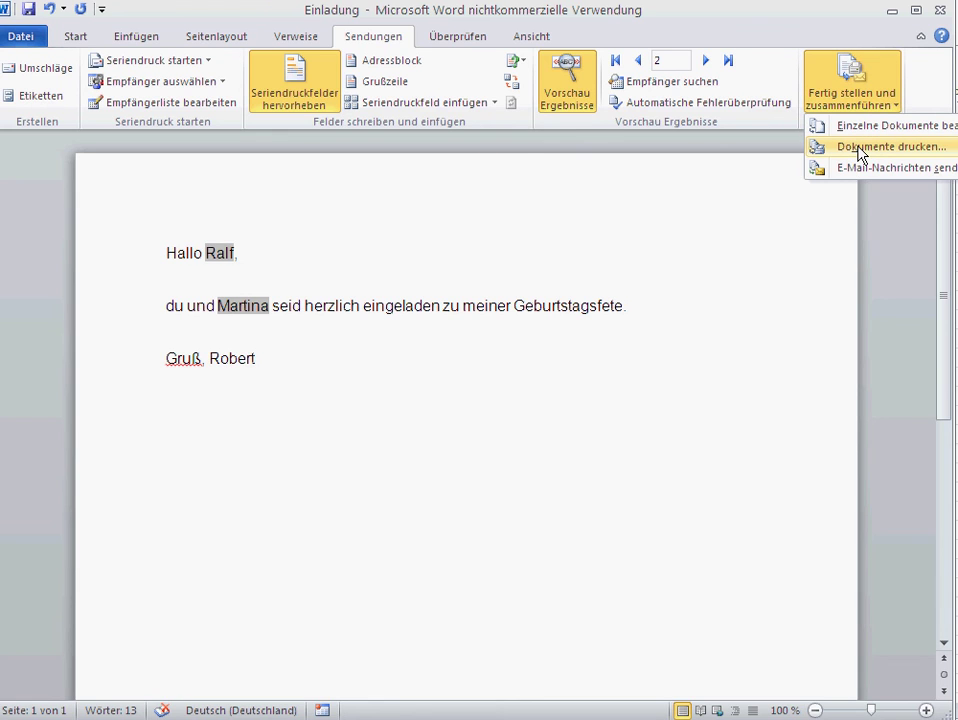